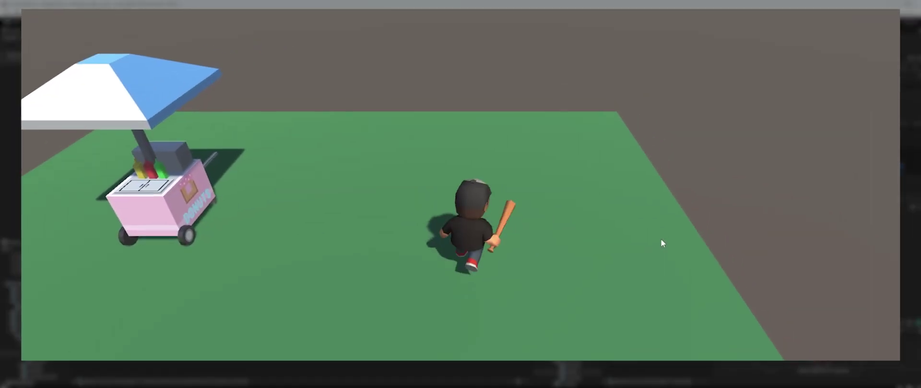
Run the character around the plane in play mode to examine its movement and attack animations.
key(a)
key(s)
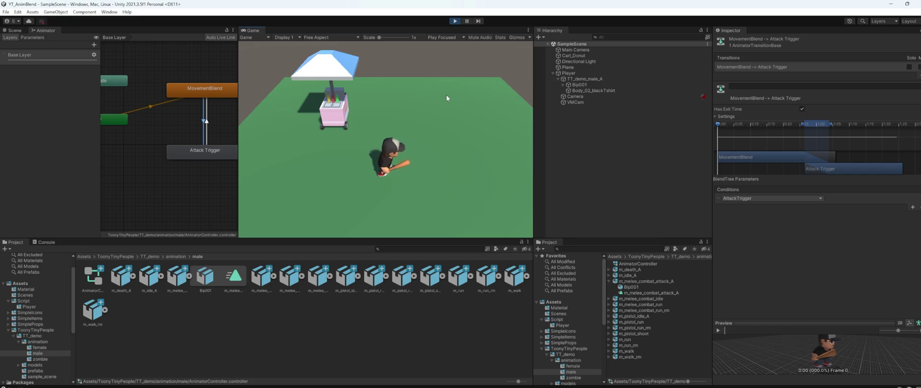
key(d)
key(w)
key(a)
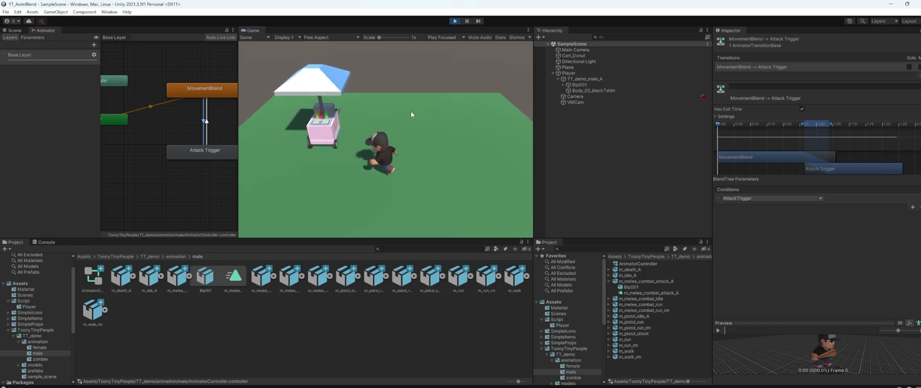
key(s)
key(d)
key(w)
key(d)
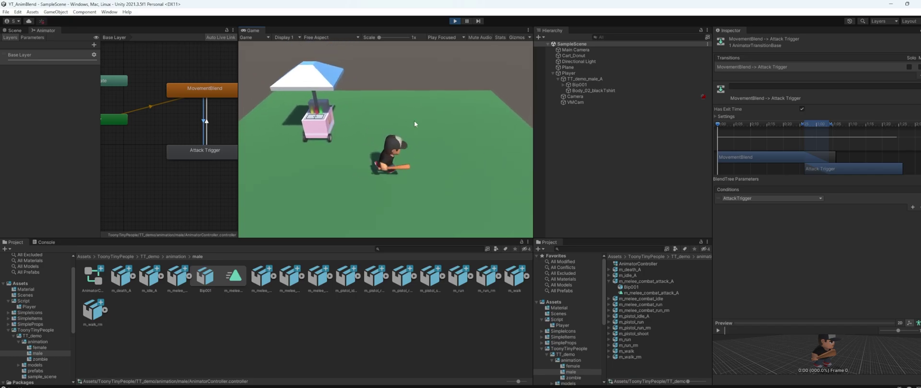
key(s)
key(d)
key(w)
key(a)
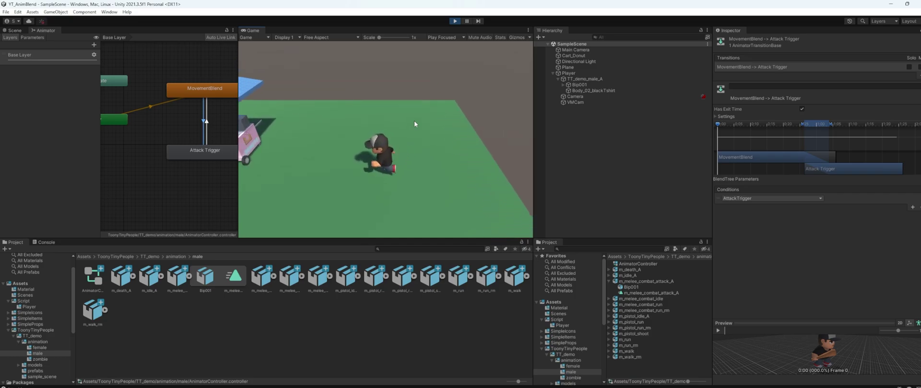
key(s)
key(a)
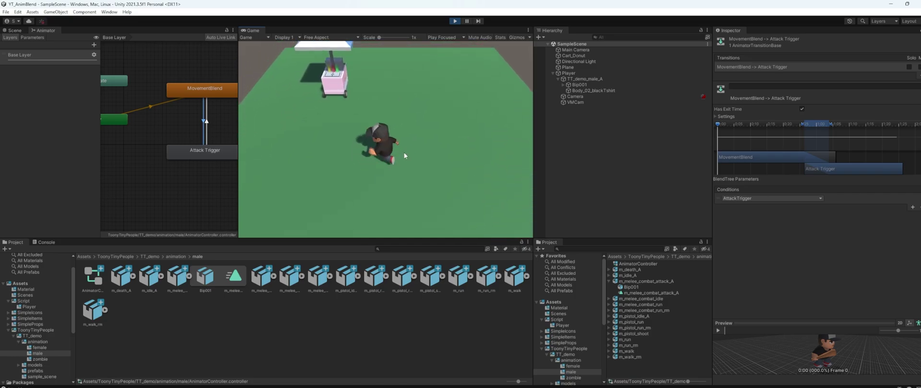
key(w)
key(d)
key(w)
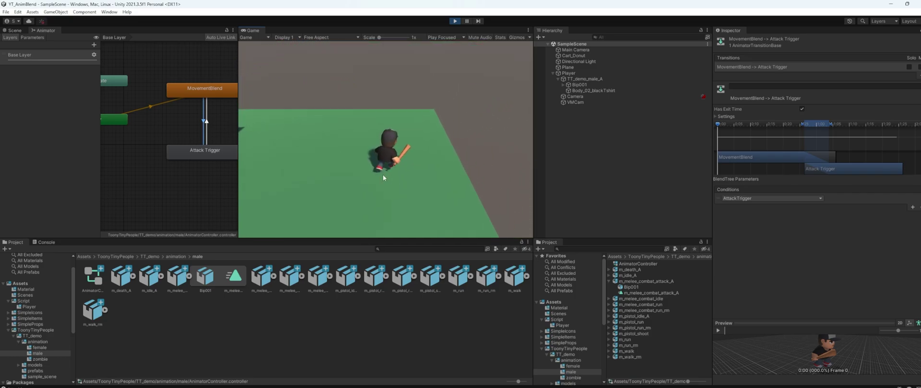
key(a)
key(s)
key(d)
key(w)
key(a)
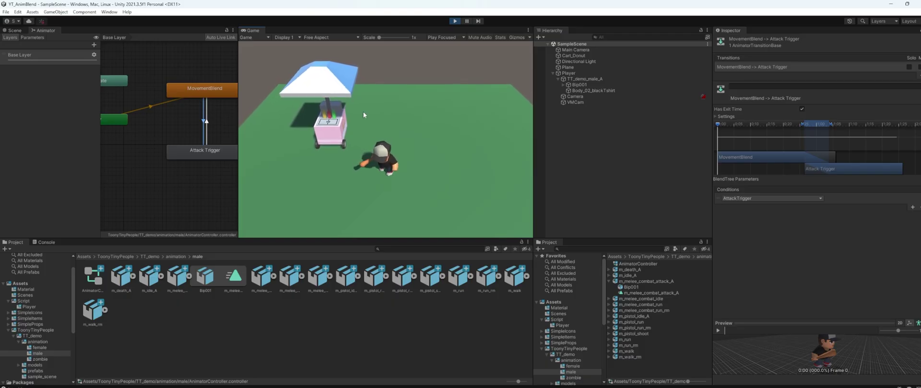
key(d)
key(w)
key(s)
key(a)
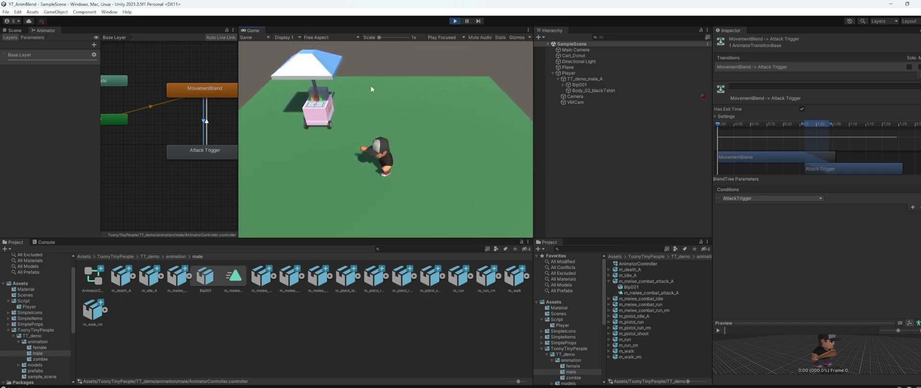
key(d)
key(w)
key(a)
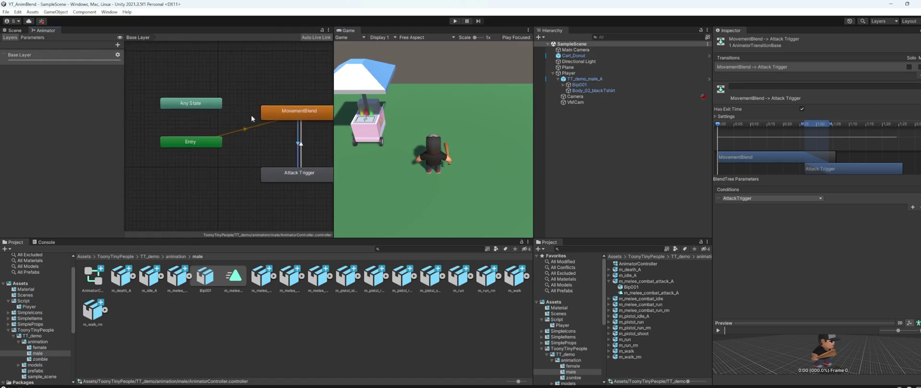
Examine the MovementBlend blend tree and the Attack Trigger state in the base layer.
double_click(266, 114)
click(195, 145)
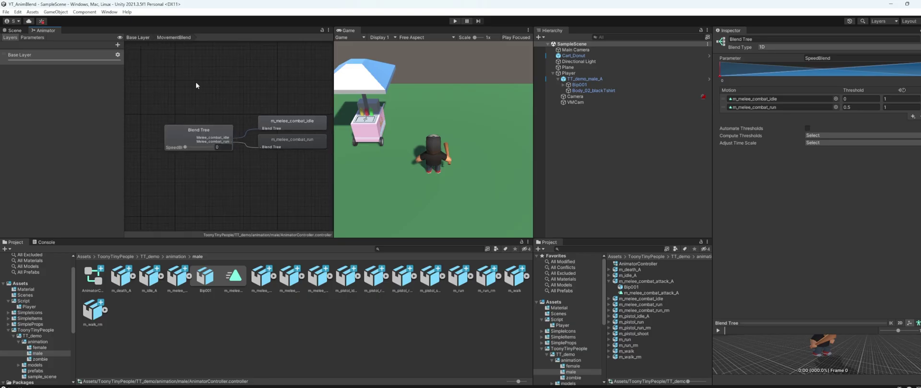
double_click(191, 73)
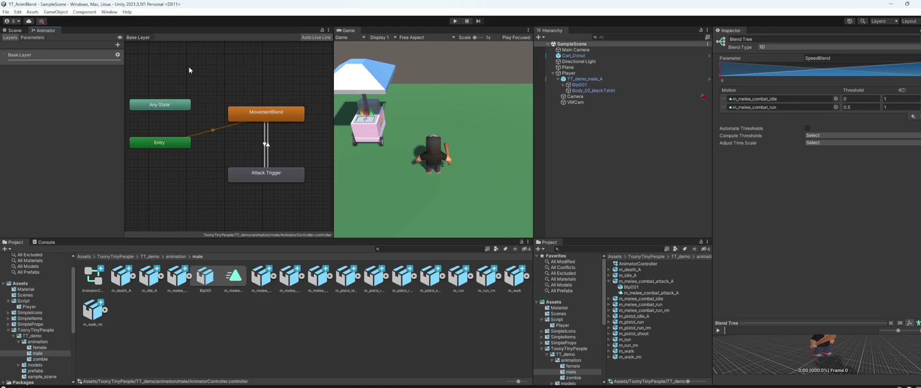
scroll(252, 166, up, 2)
click(252, 166)
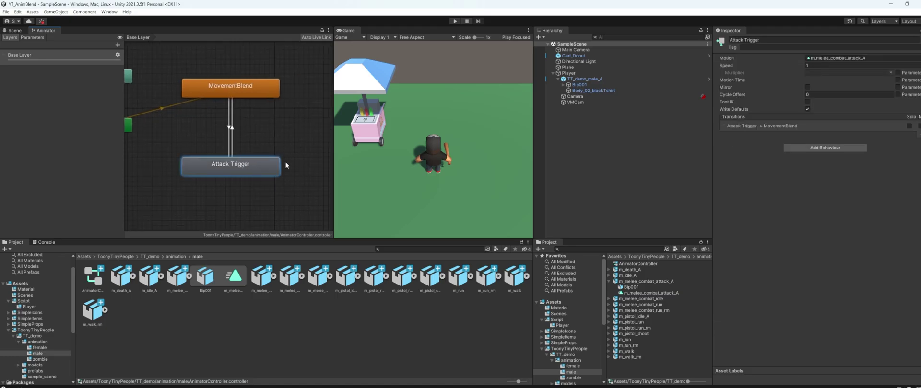
scroll(273, 131, down, 2)
click(268, 135)
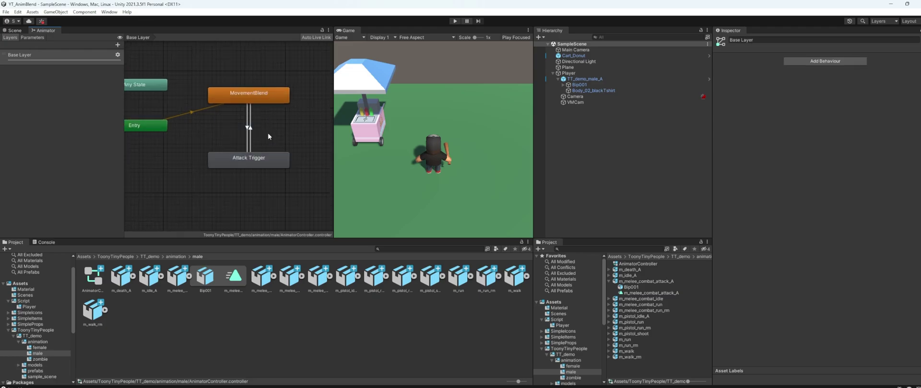
Delete both transitions between MovementBlend and Attack Trigger, along with the Attack Trigger state itself.
click(252, 127)
key(Delete)
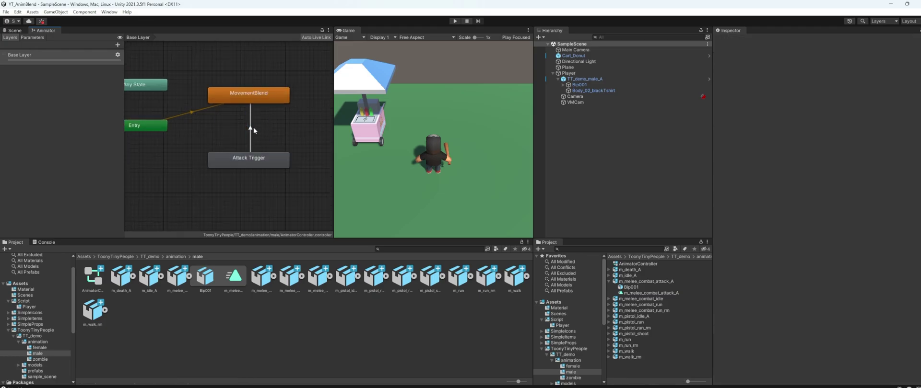
click(251, 128)
key(Delete)
click(249, 164)
key(Delete)
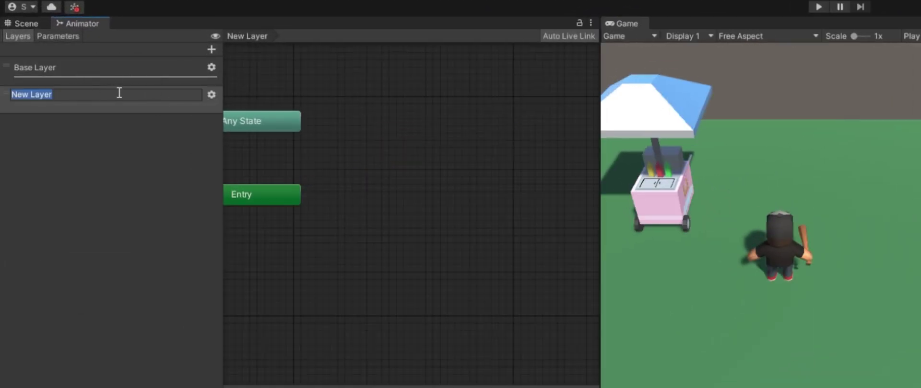
Add an animator layer named AttackLayer and set its weight to 1.
text(AttackLayer)
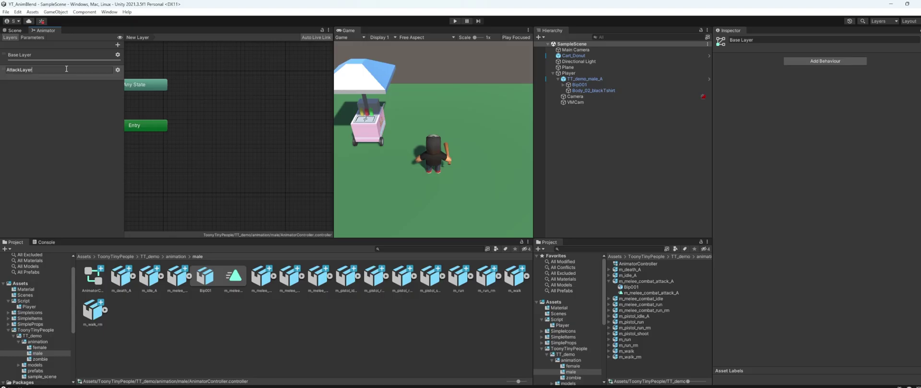
key(Return)
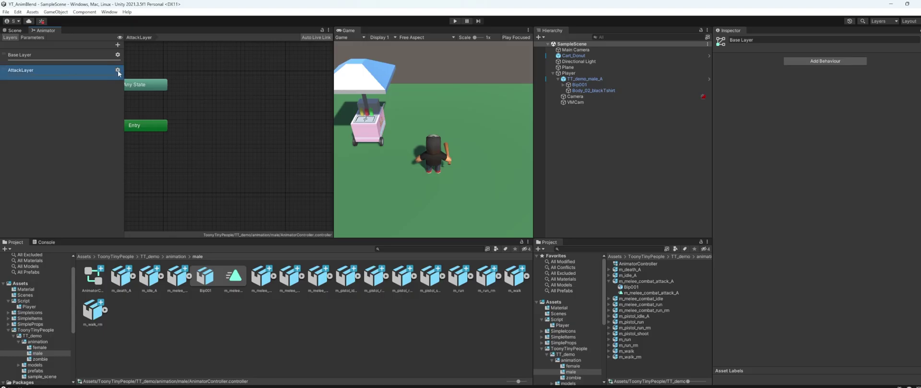
click(118, 70)
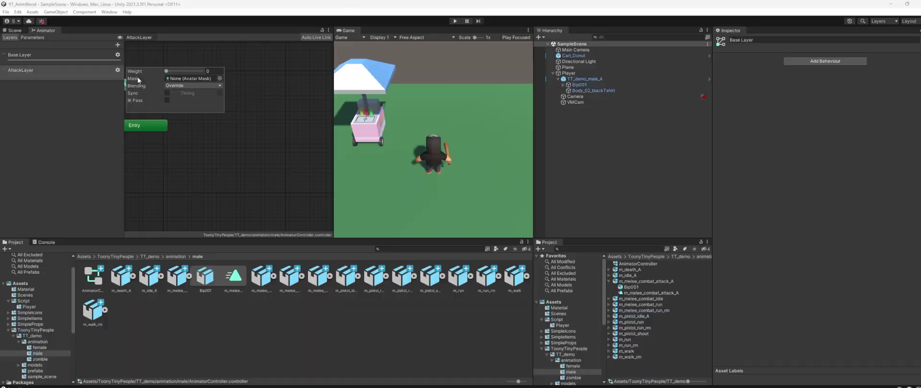
click(213, 71)
text(1)
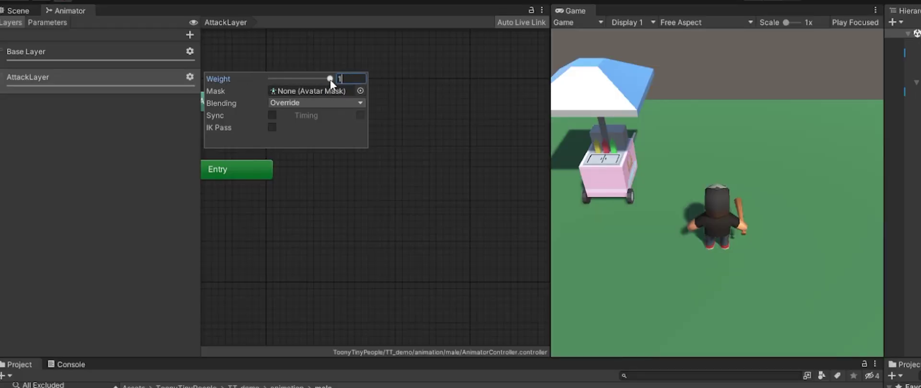
drag(330, 79, 261, 80)
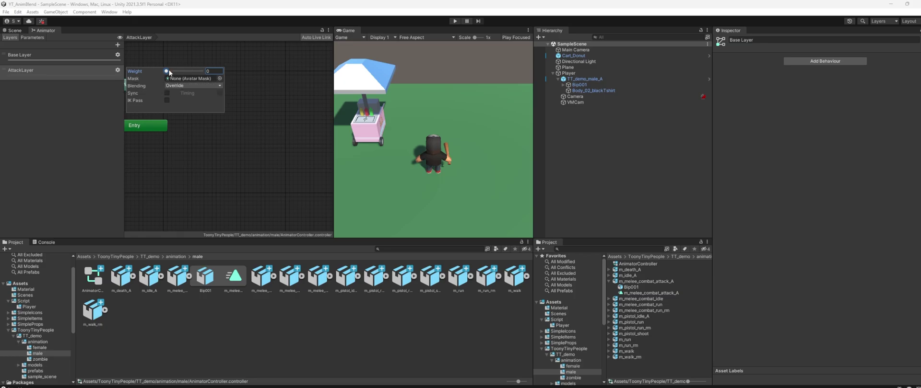
drag(167, 72, 212, 72)
click(219, 79)
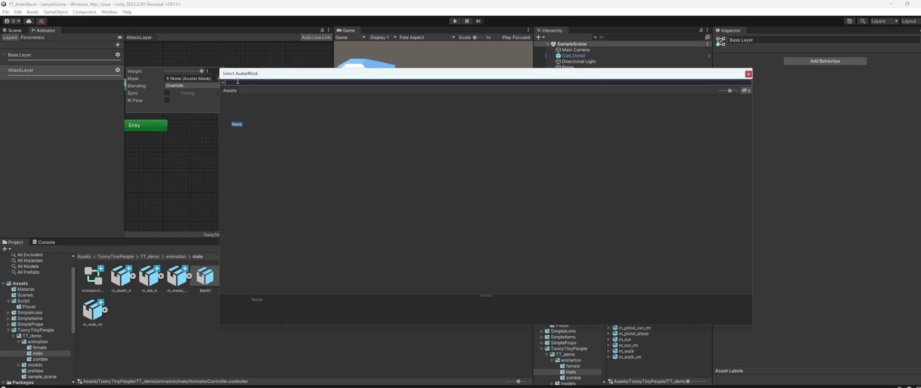
key(Escape)
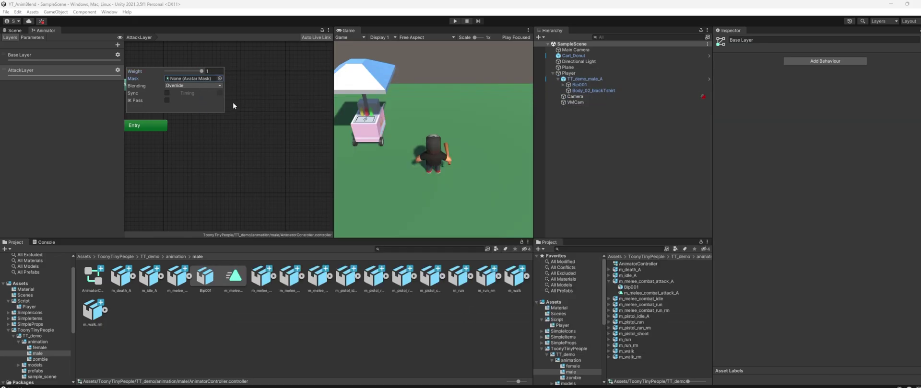
Create an Avatar Mask named AttackLayerMask in the male animation folder.
right_click(185, 313)
mouse_move(225, 122)
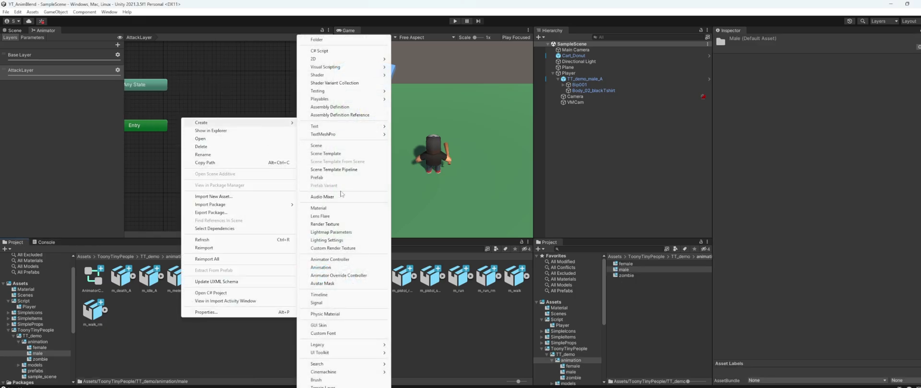
click(345, 284)
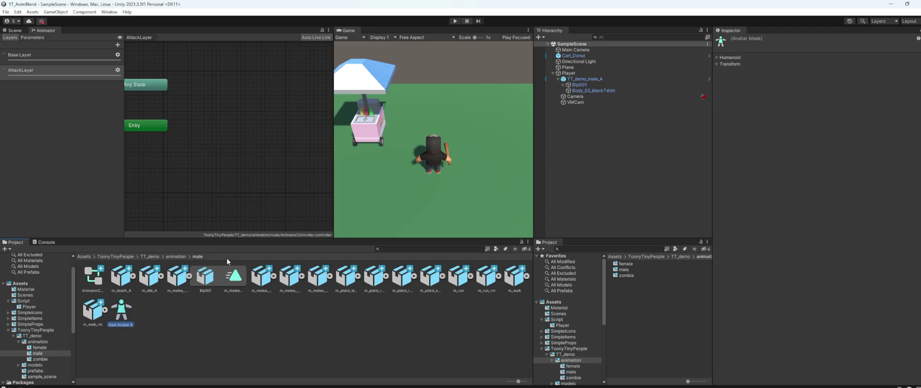
text(AttackLayerMask)
key(Return)
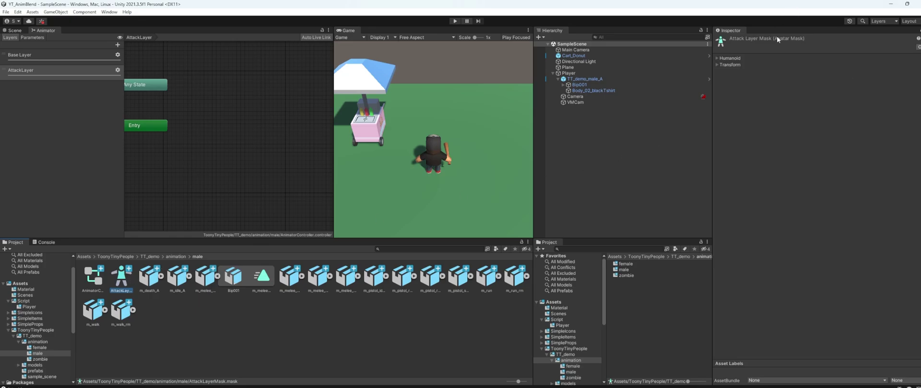
Exclude both legs, the ground root and both foot IK targets from the mask's humanoid body.
click(716, 58)
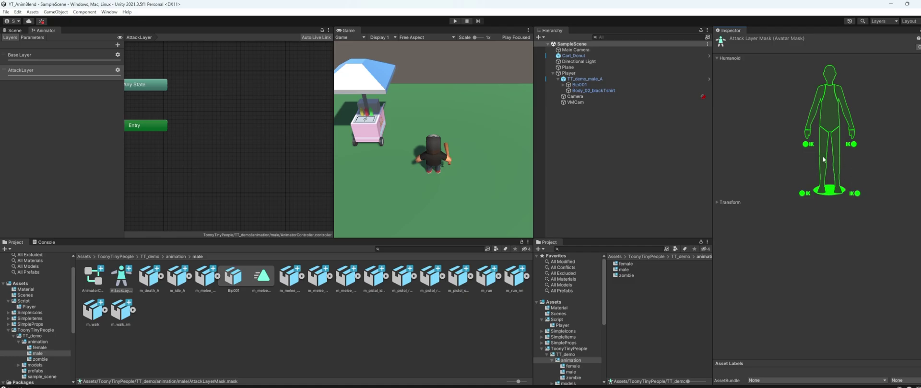
click(825, 173)
click(839, 156)
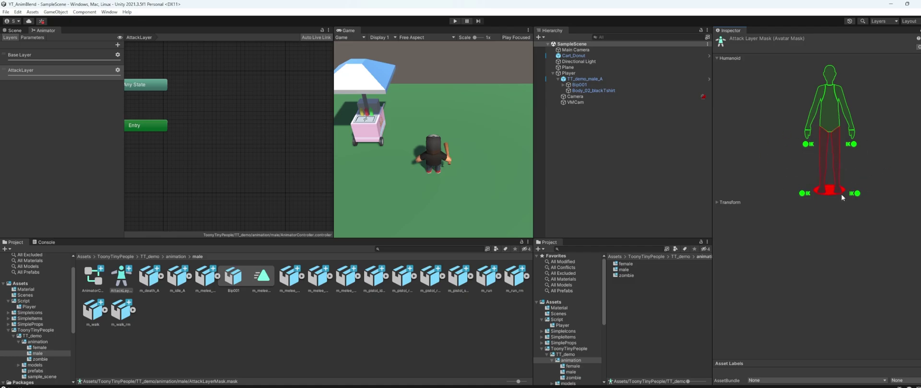
click(856, 194)
click(802, 193)
Assign AttackLayerMask to AttackLayer and set the layer's blending to Additive.
click(64, 71)
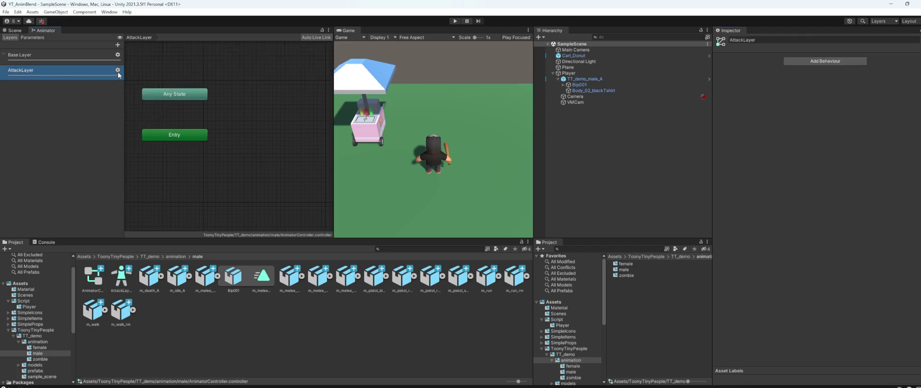
click(118, 70)
click(216, 79)
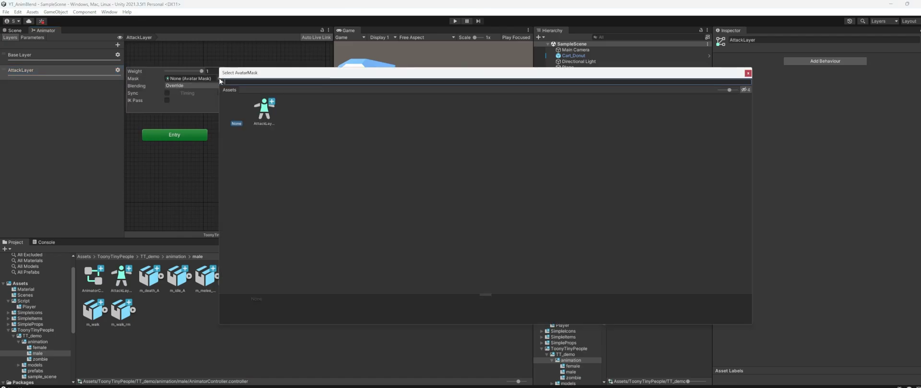
double_click(264, 116)
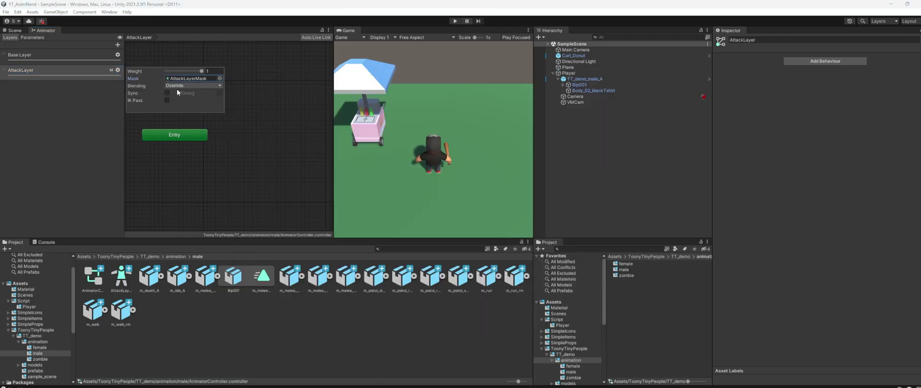
click(185, 85)
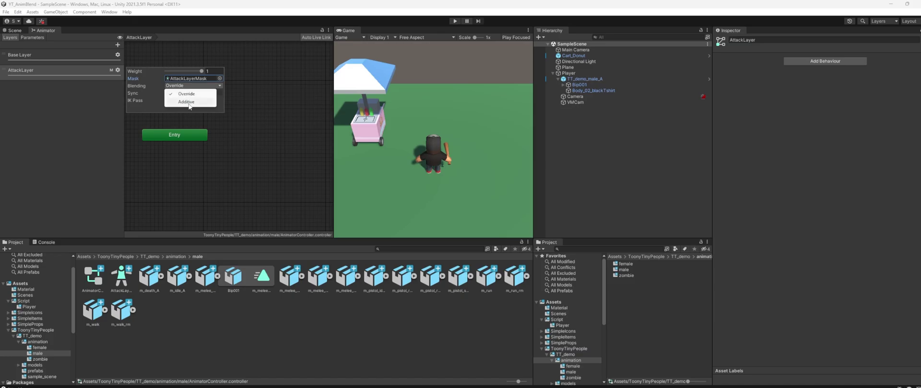
click(186, 102)
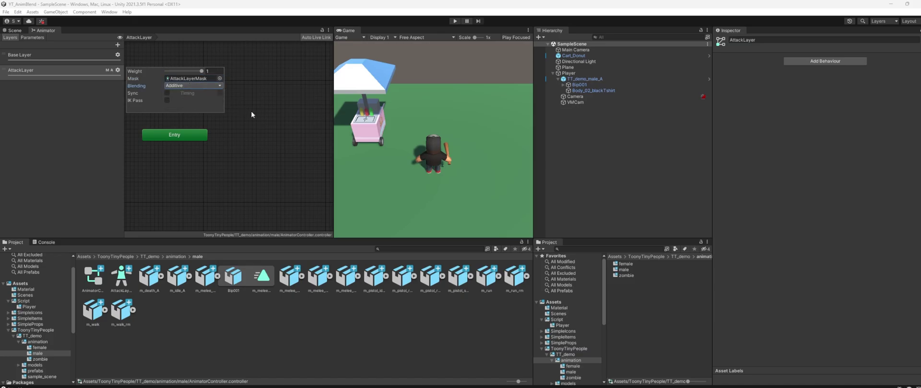
click(208, 98)
Create an empty default state in AttackLayer's state machine.
right_click(245, 121)
mouse_move(268, 125)
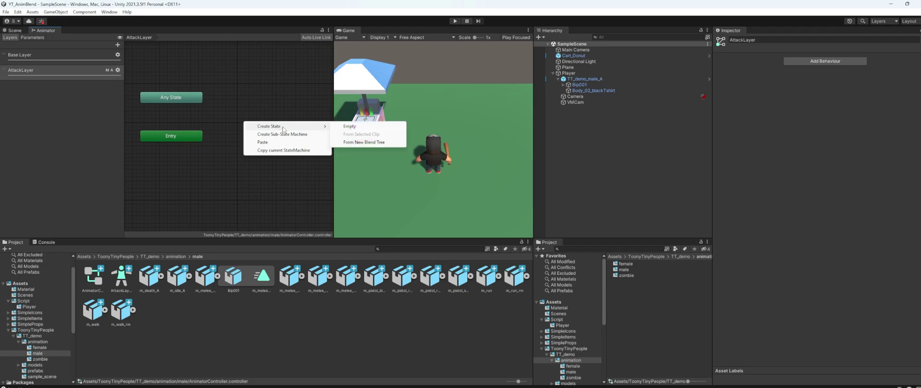
click(355, 127)
click(272, 126)
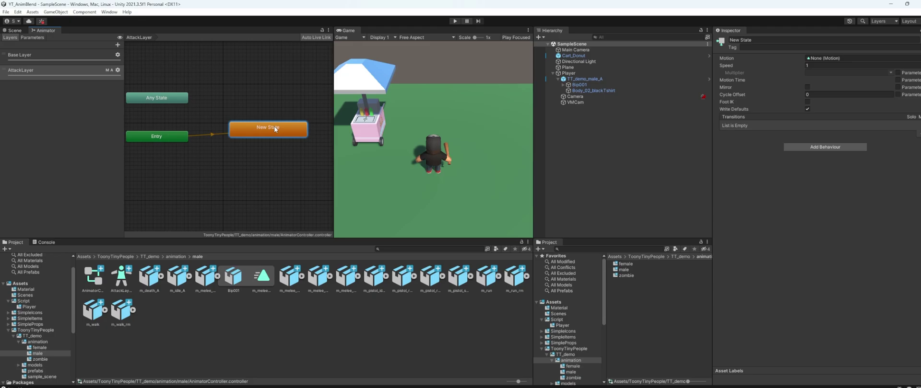
middle_drag(274, 126, 238, 140)
click(238, 140)
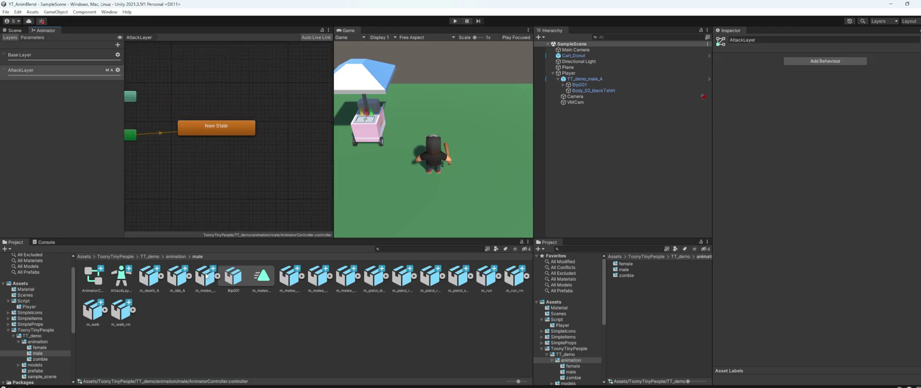
Add the m_melee_combat_attack_A clip as a state in AttackLayer and connect it with New State by transitions in both directions.
drag(205, 277, 238, 177)
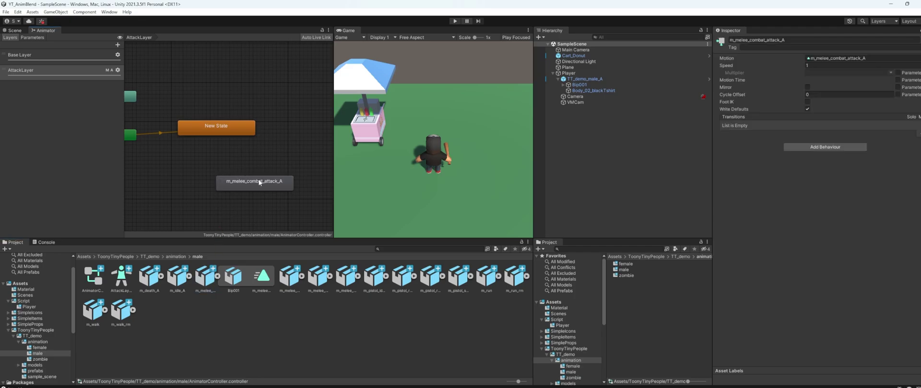
click(235, 130)
right_click(235, 131)
click(245, 137)
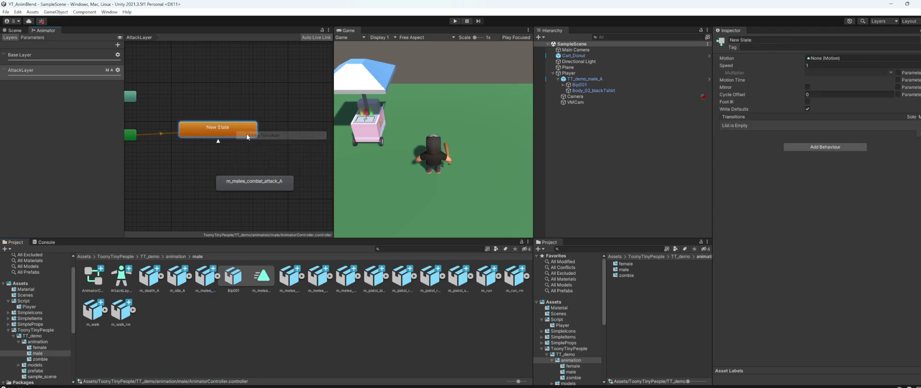
click(249, 183)
right_click(255, 185)
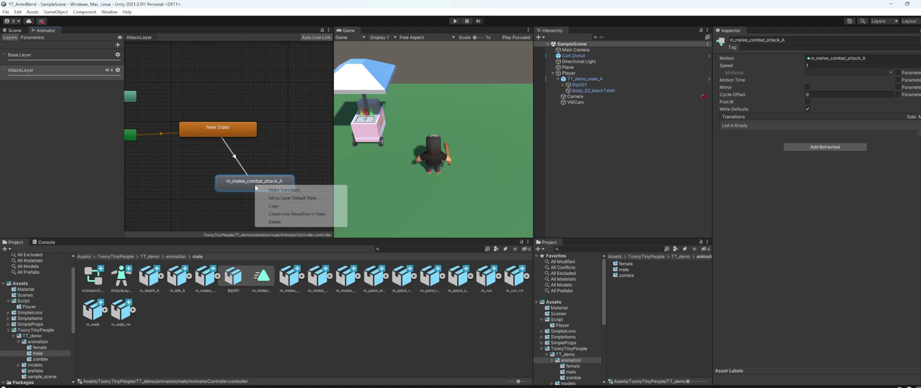
click(263, 190)
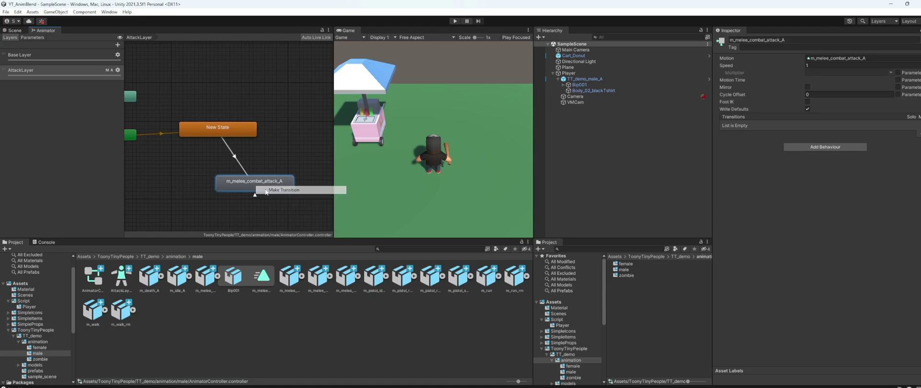
click(243, 124)
Rename AttackLayer's default state to Empty State.
click(241, 124)
drag(757, 41, 712, 39)
text(Em)
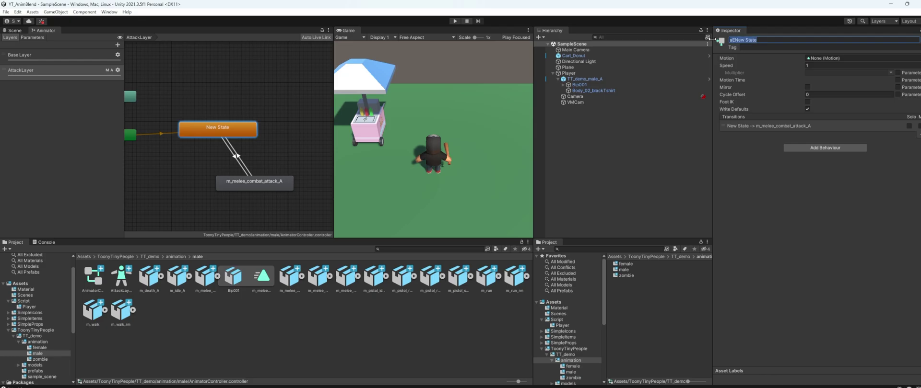
text(pty State)
click(283, 174)
click(231, 125)
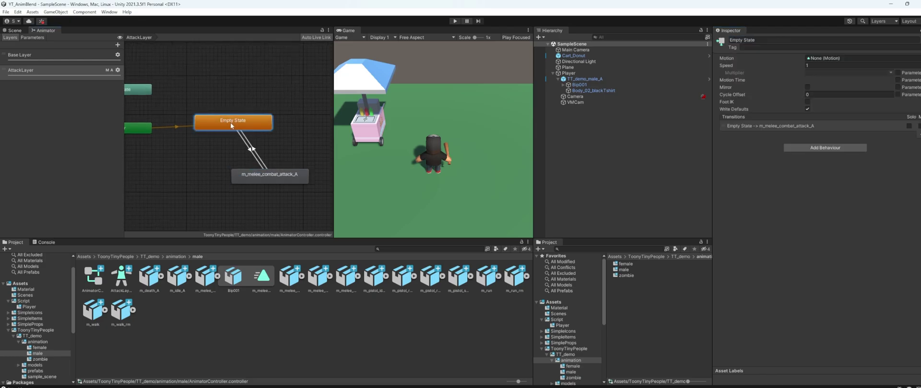
Disable Has Exit Time on the transition from Empty State to m_melee_combat_attack_A and set its duration to 0.15 s.
click(118, 69)
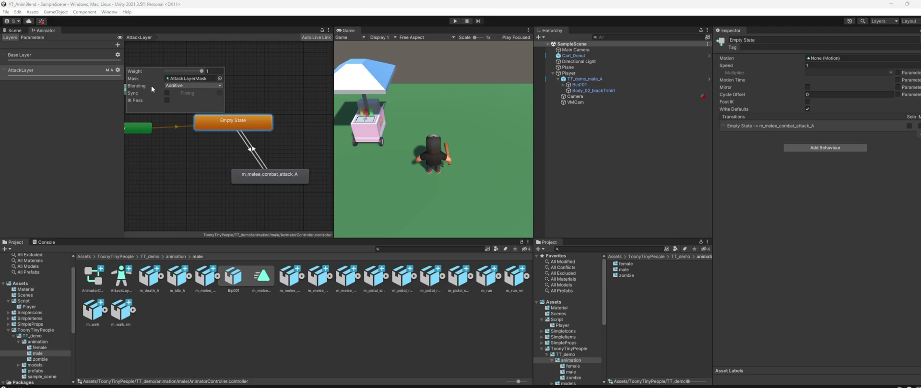
click(175, 87)
click(247, 147)
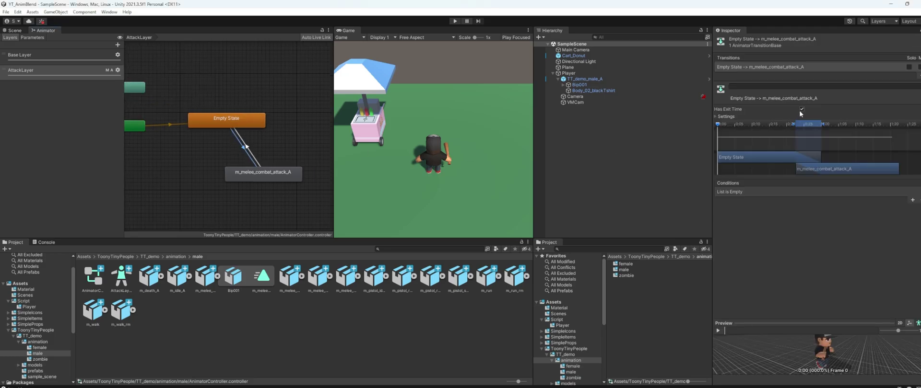
click(801, 109)
click(715, 116)
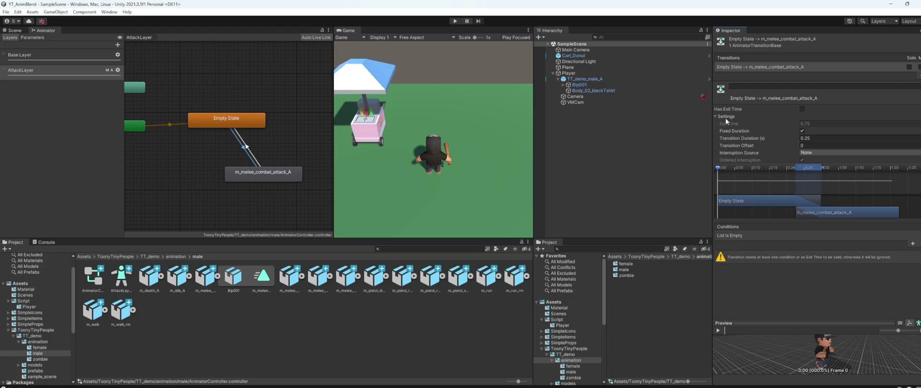
click(824, 138)
text(.15)
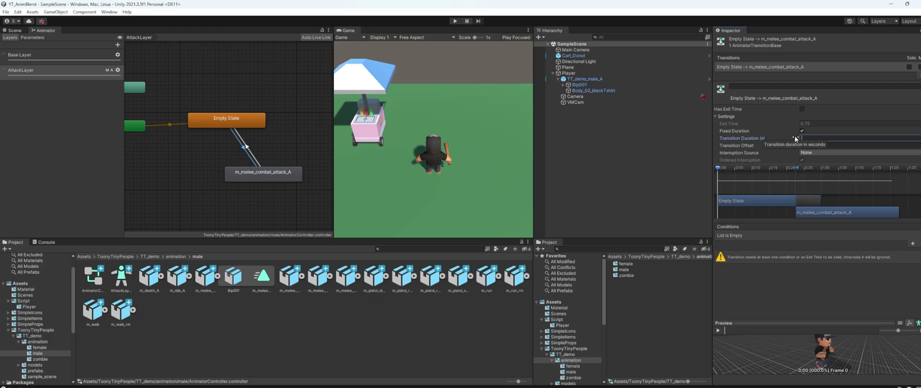
key(Return)
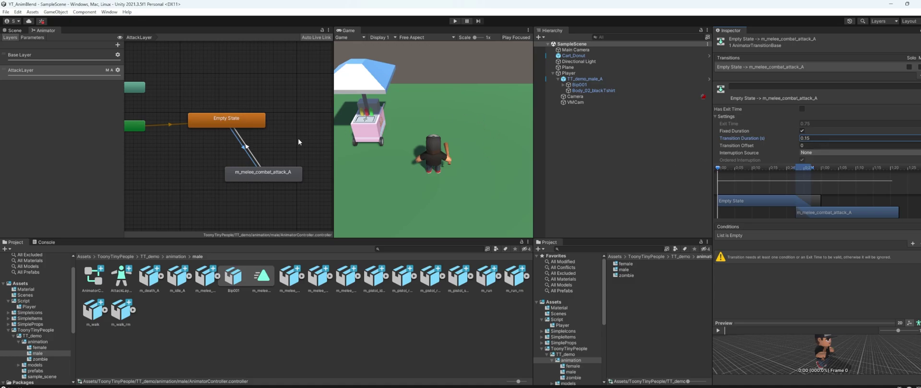
Add an AttackTrigger condition to the transition from Empty State to m_melee_combat_attack_A.
click(249, 150)
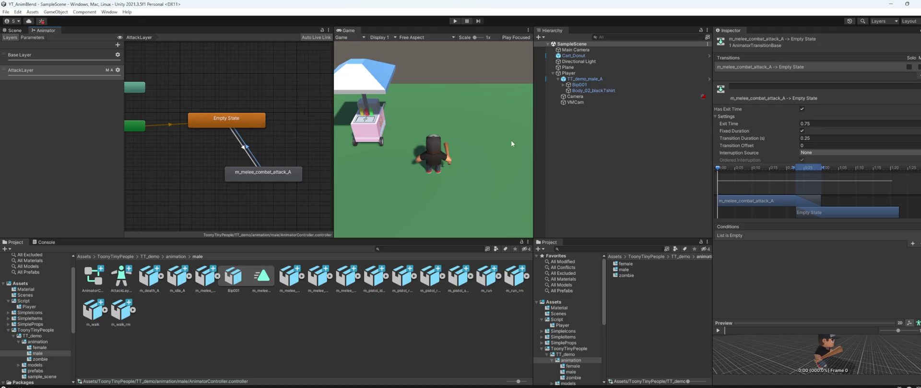
click(250, 153)
scroll(249, 153, down, 1)
click(250, 155)
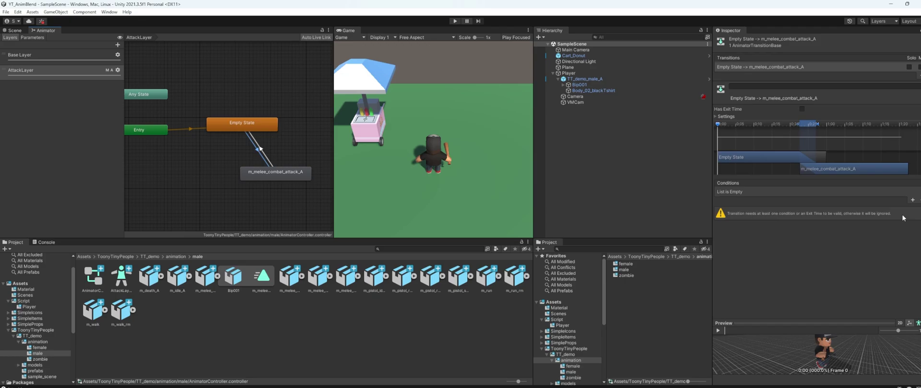
click(912, 200)
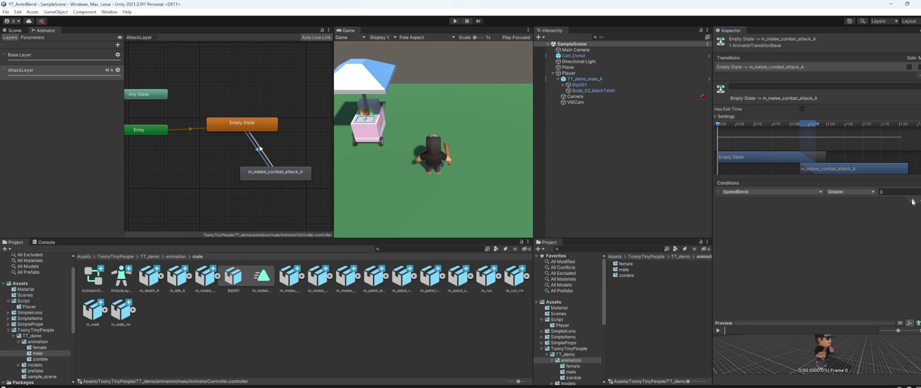
click(789, 191)
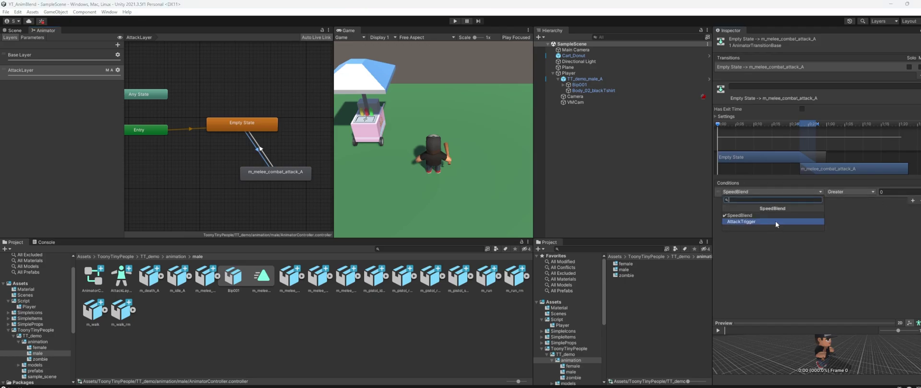
click(776, 222)
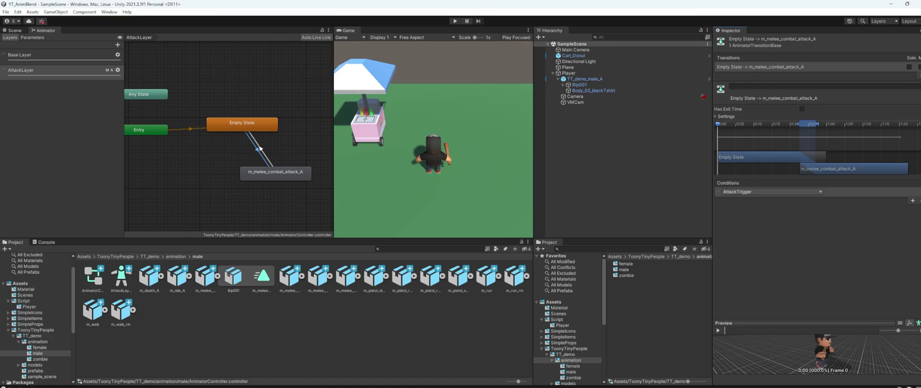
Examine the animator's AttackTrigger parameter and how the PlayerAttack script in the code editor fires it on a mouse click.
click(32, 38)
click(19, 64)
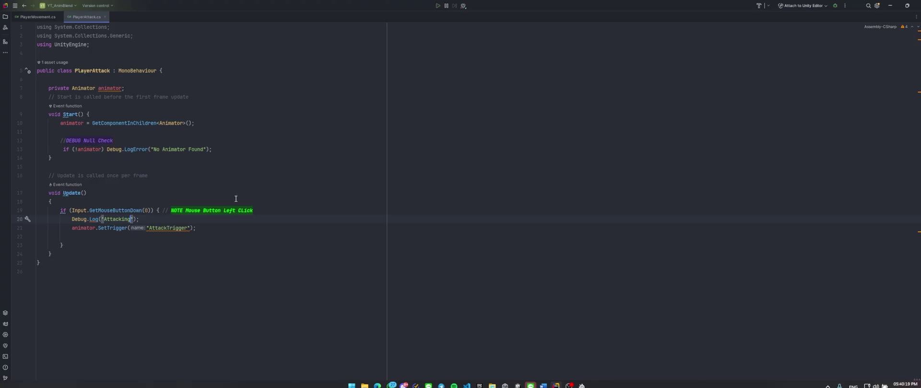
click(223, 230)
click(120, 90)
click(206, 237)
key(alt+Tab)
click(243, 165)
key(alt+Tab)
click(294, 127)
click(9, 38)
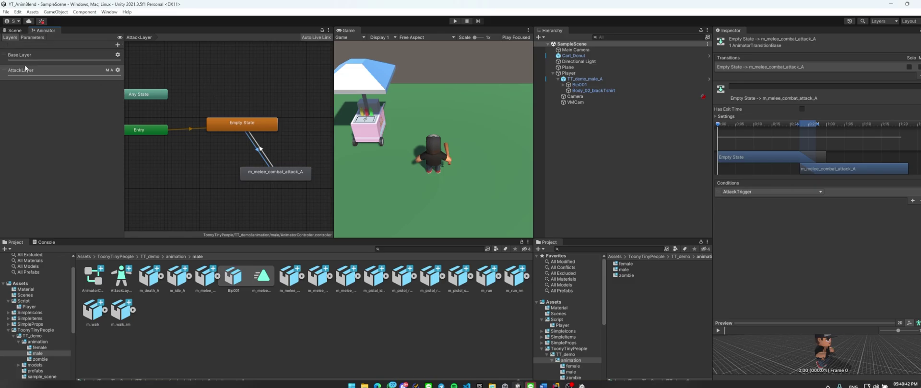
Run the scene in Play mode and test melee attacks while moving the character around in all directions.
click(111, 77)
click(257, 145)
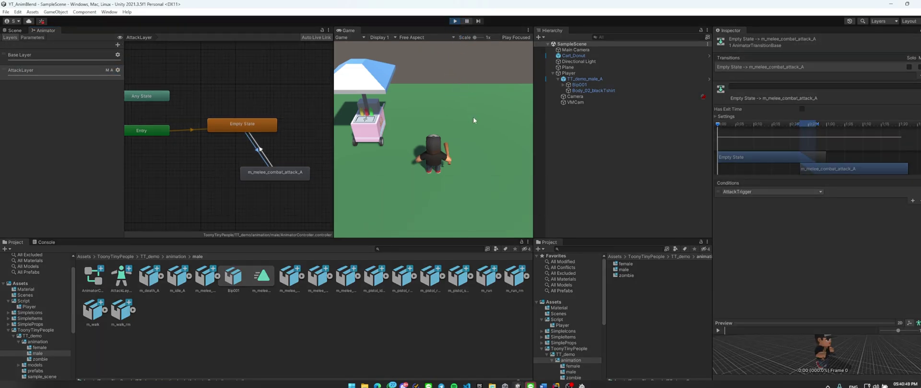
key(d)
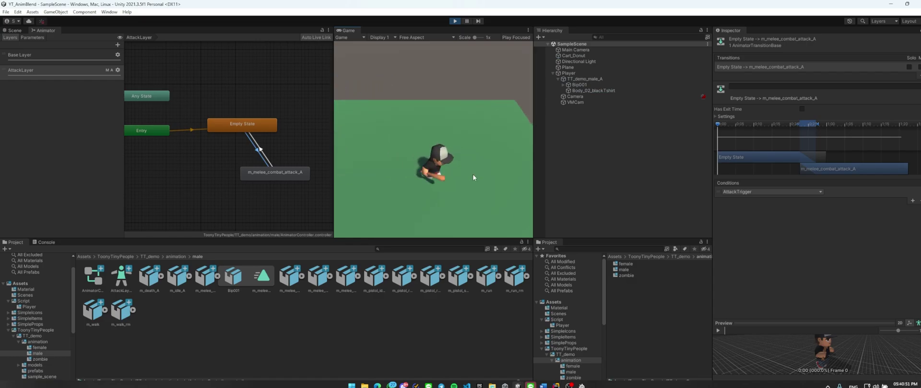
key(s)
key(a)
key(d)
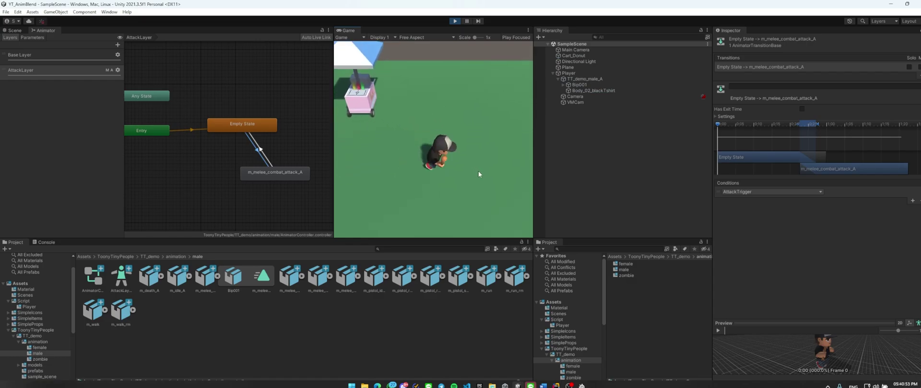
key(w)
key(a)
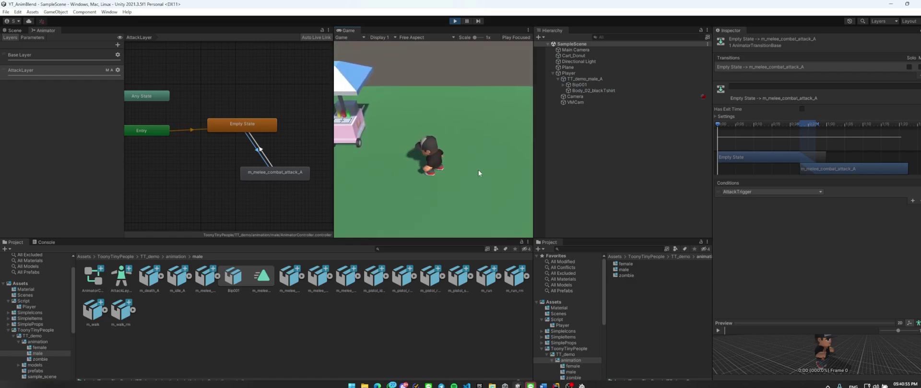
key(d)
key(s)
key(a)
key(s)
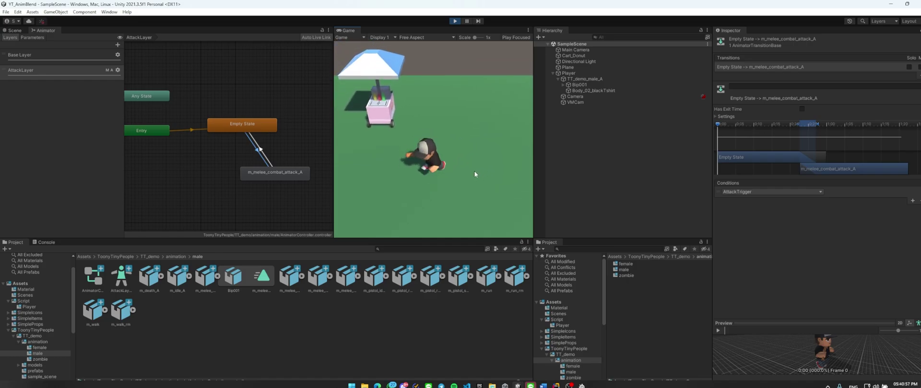
key(d)
key(w)
key(a)
key(s)
click(472, 173)
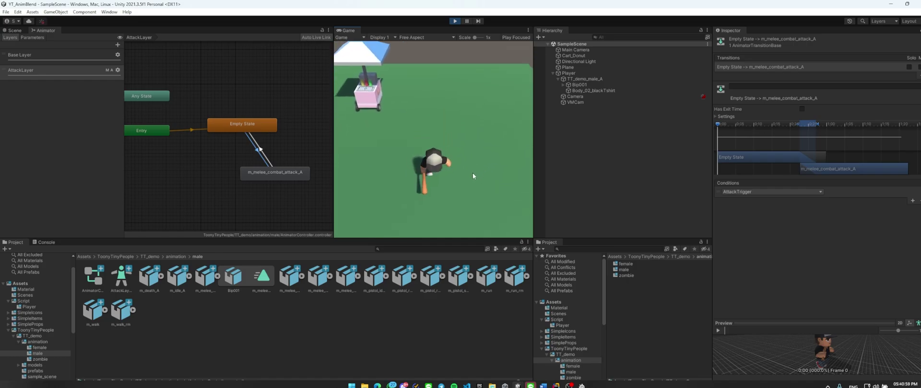
key(d)
key(w)
key(a)
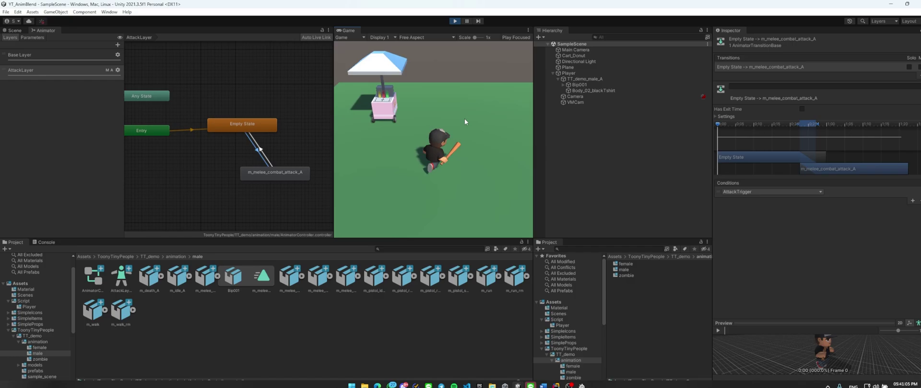
key(d)
click(464, 121)
key(s)
key(a)
click(463, 144)
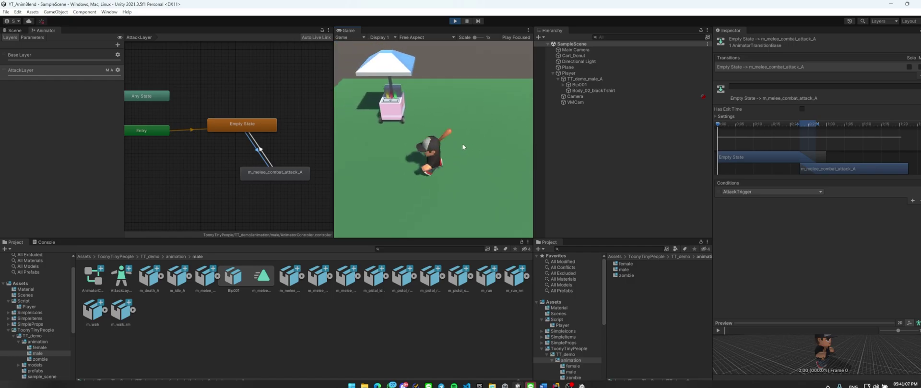
key(s)
key(d)
key(w)
key(a)
key(s)
click(463, 137)
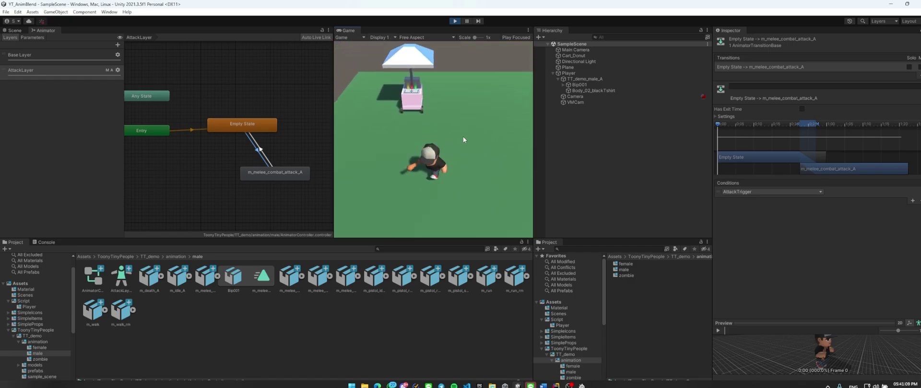
key(w)
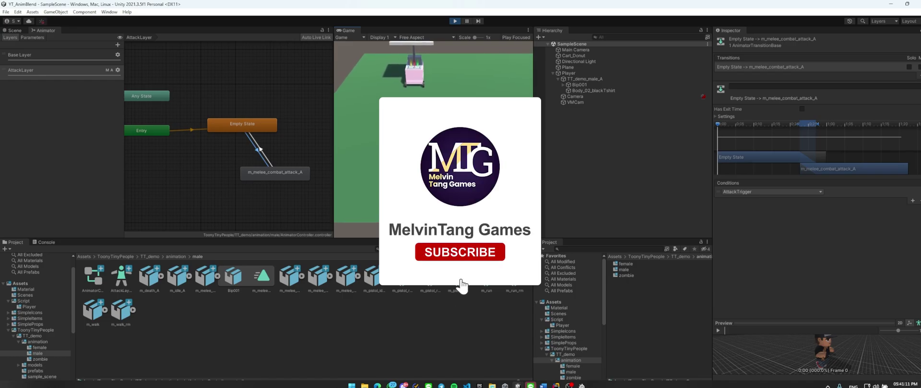
key(w)
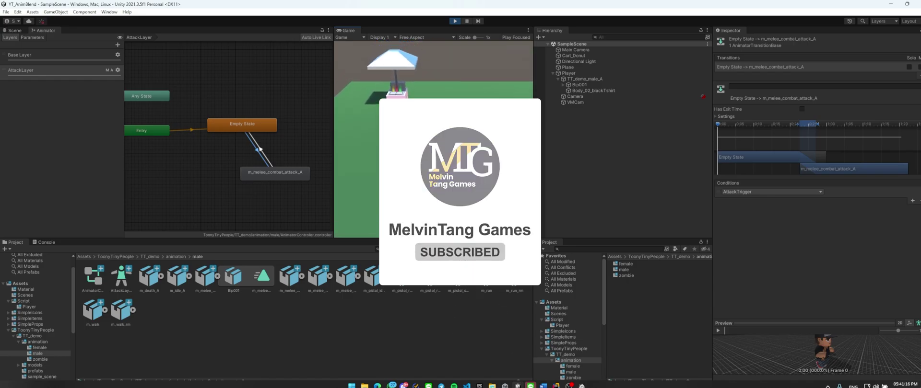